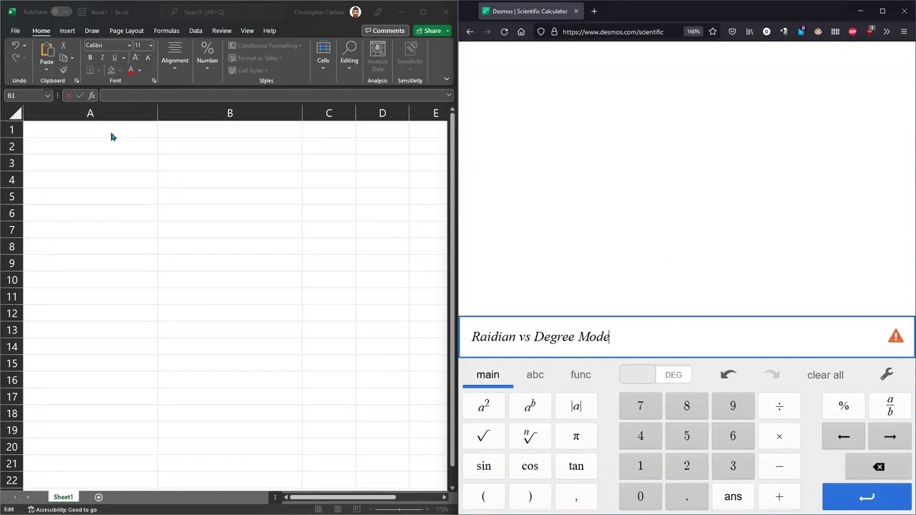
Step: Replace the title line with cos(π) and highlight its degree-mode result 0.9984971499
left_click_drag(630, 337, 452, 348)
key("BackSpace")
type("cos(")
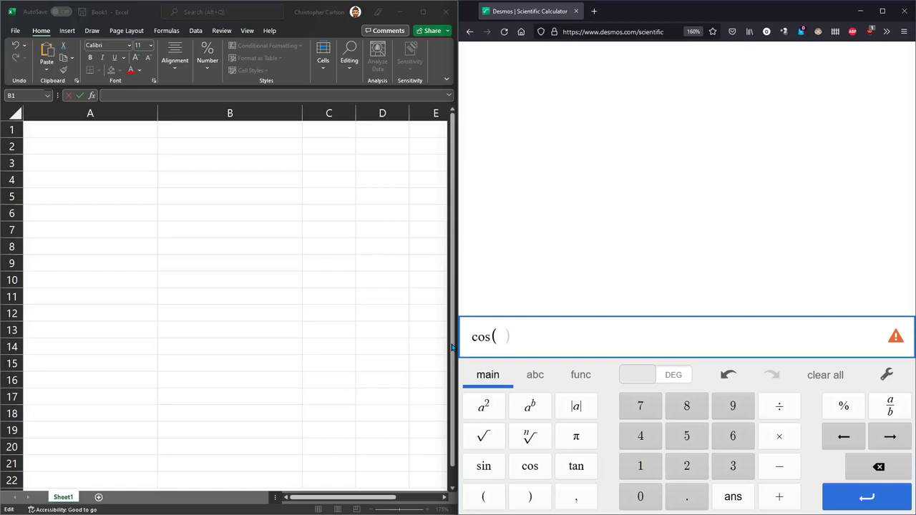
type("pi)")
key("Return")
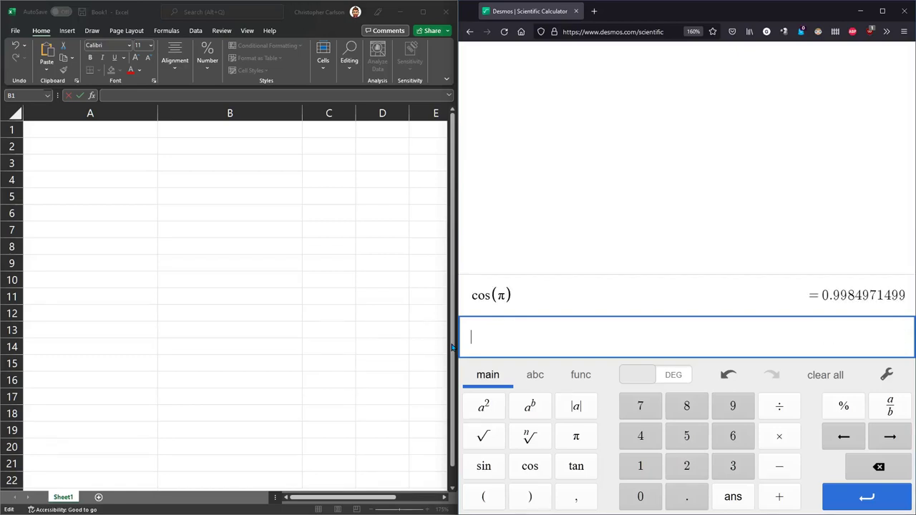
left_click(522, 300)
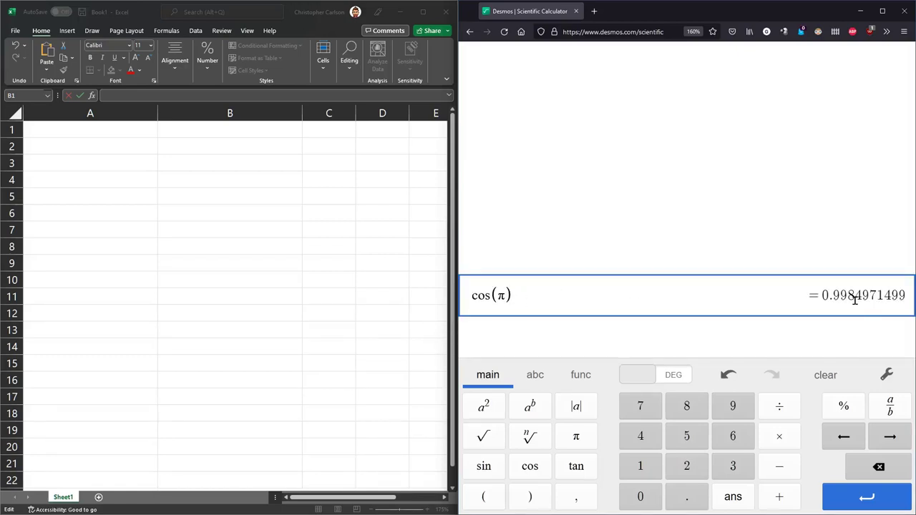
left_click_drag(824, 295, 909, 296)
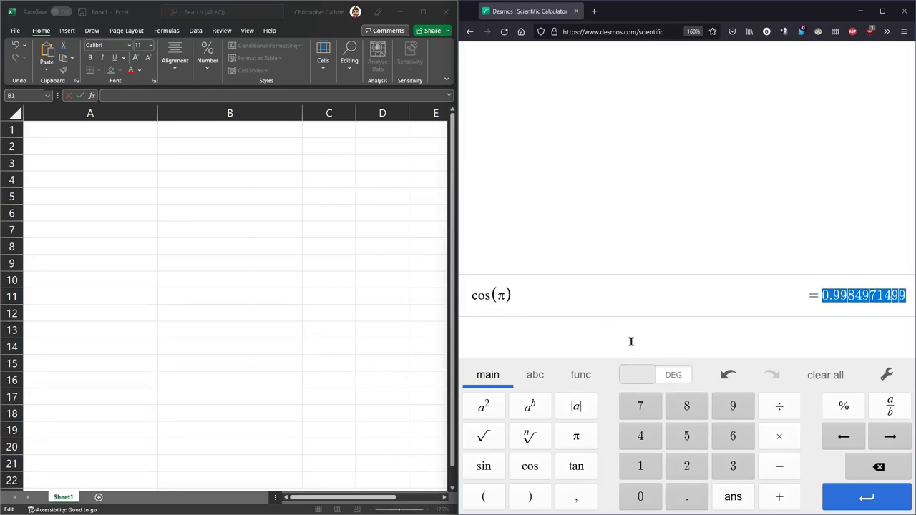
key("XF86AudioLowerVolume")
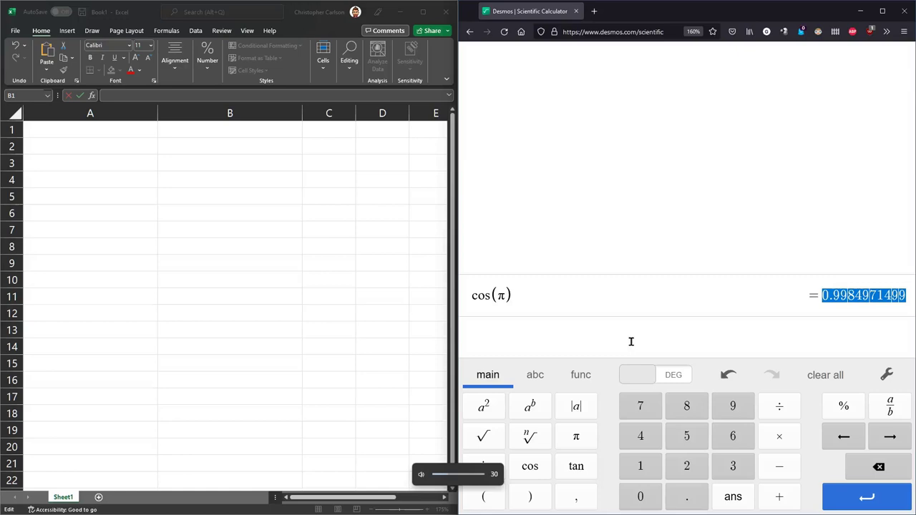
Step: Enter cos(180) on a new line below cos(π)
left_click(634, 336)
type("c")
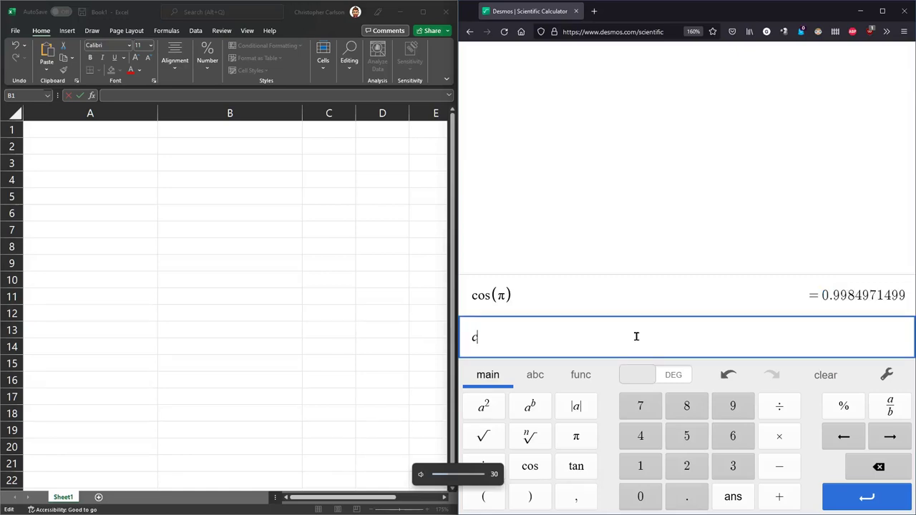
type("os(180")
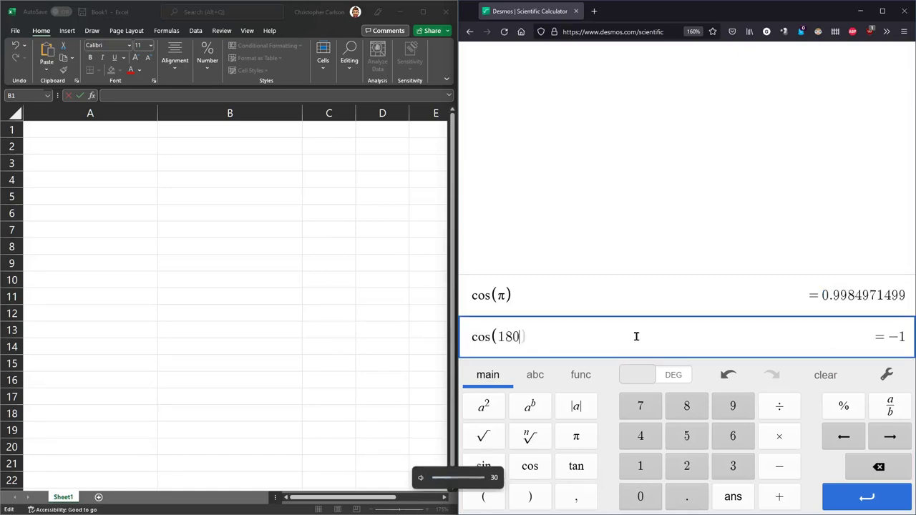
key("Return")
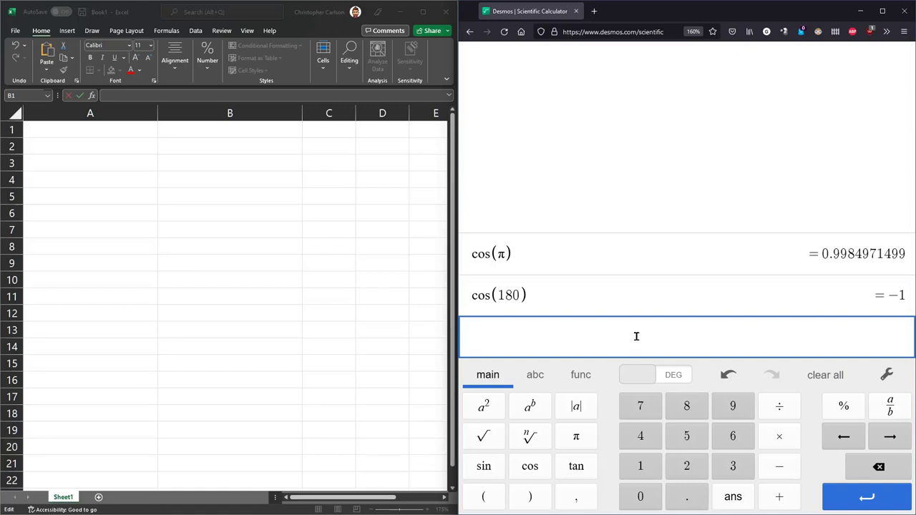
Step: Highlight the cos(π) expression, the 180 argument and the −1 result to compare them
left_click_drag(521, 252, 462, 255)
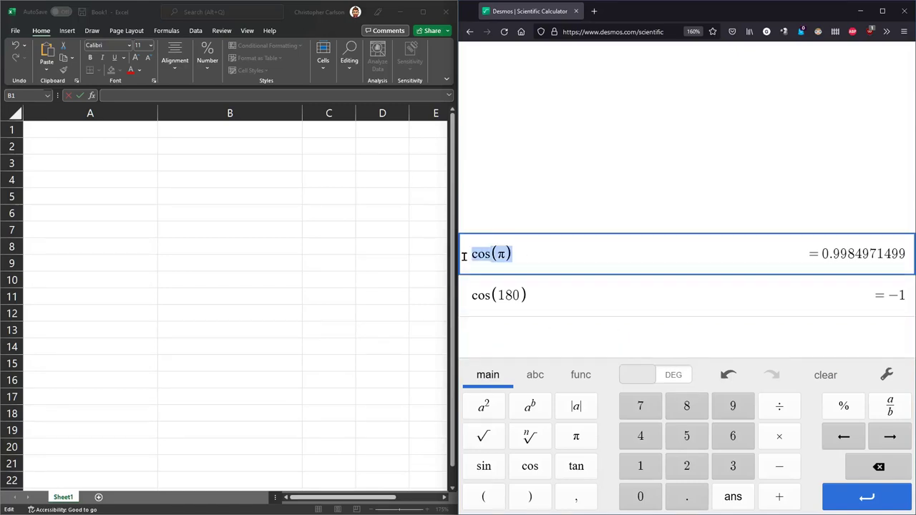
left_click(543, 291)
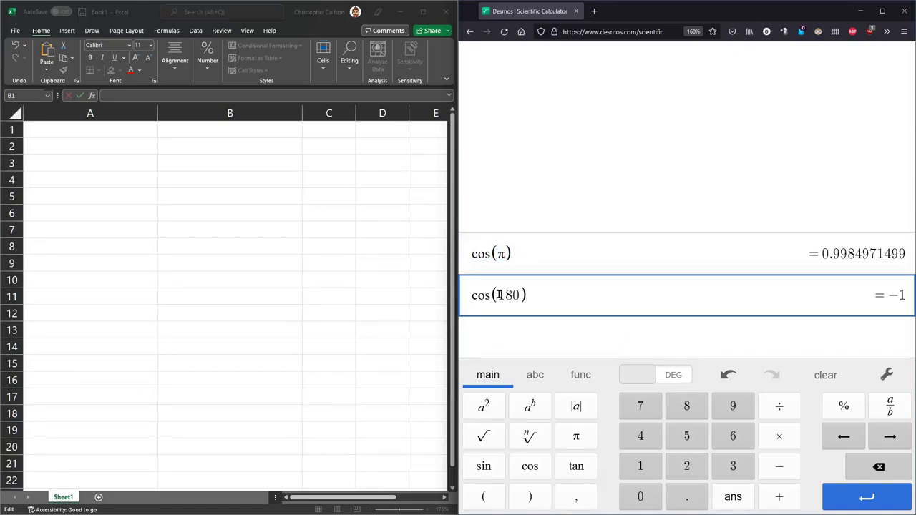
left_click_drag(499, 295, 518, 294)
left_click(536, 294)
left_click_drag(888, 294, 908, 295)
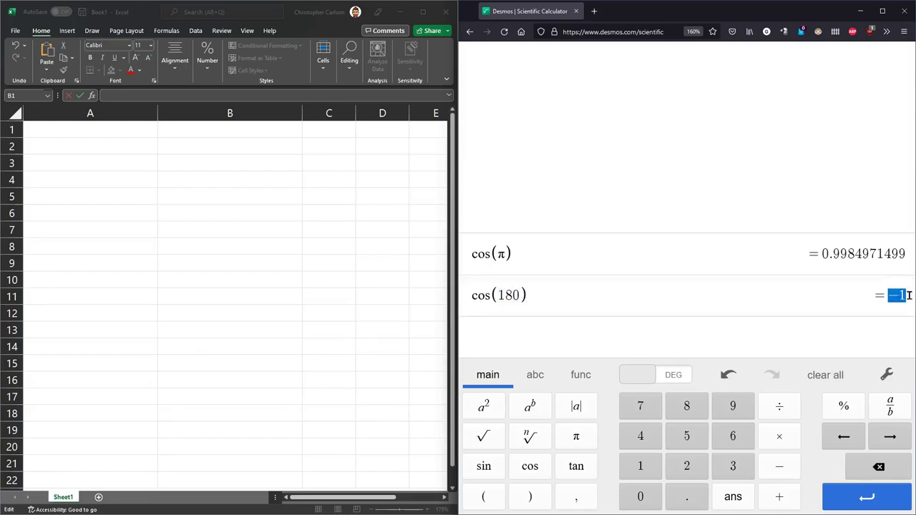
left_click(542, 336)
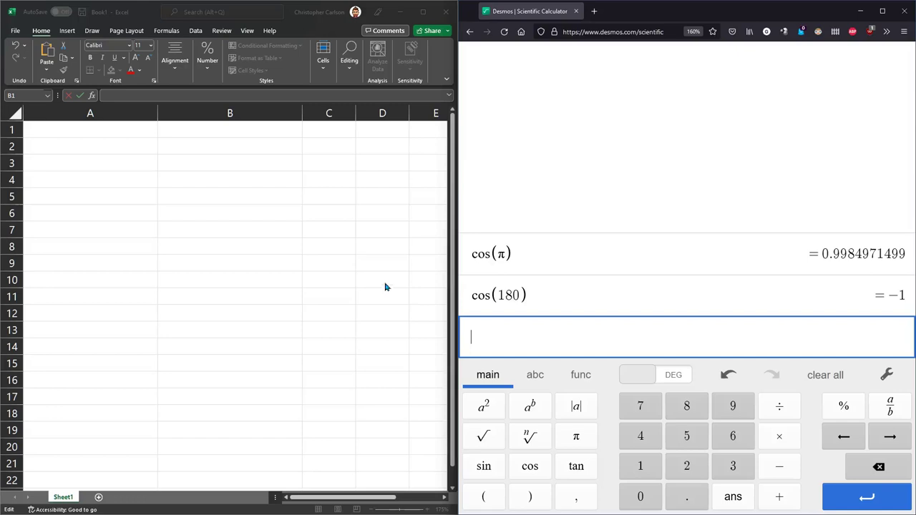
Step: Switch the angle mode to RAD and highlight cos(π) = −1 and cos(180) = −0.5984600691
left_click(672, 375)
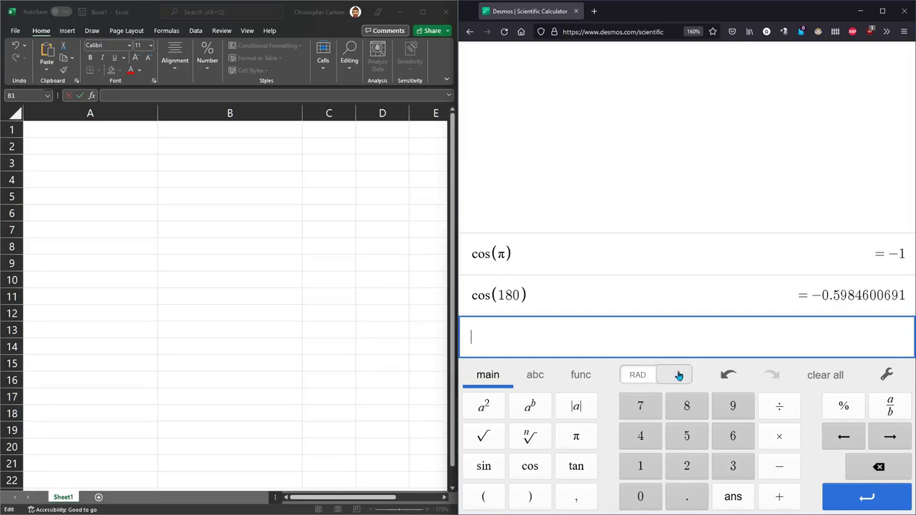
left_click_drag(874, 254, 903, 254)
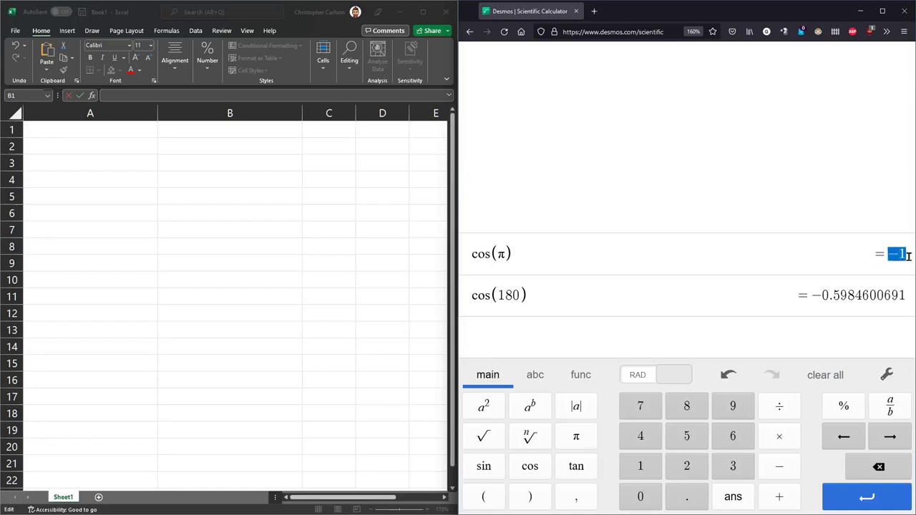
left_click_drag(813, 295, 907, 295)
left_click(594, 344)
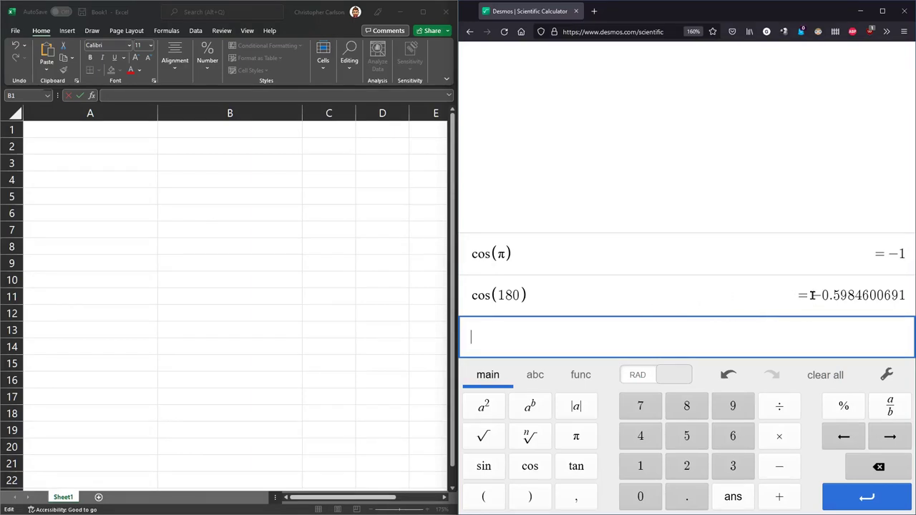
left_click_drag(811, 296, 910, 294)
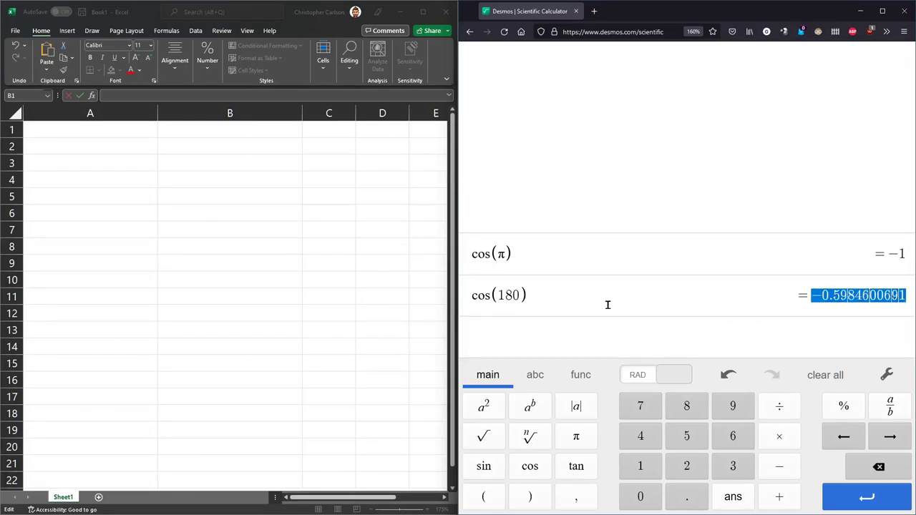
left_click_drag(496, 295, 521, 294)
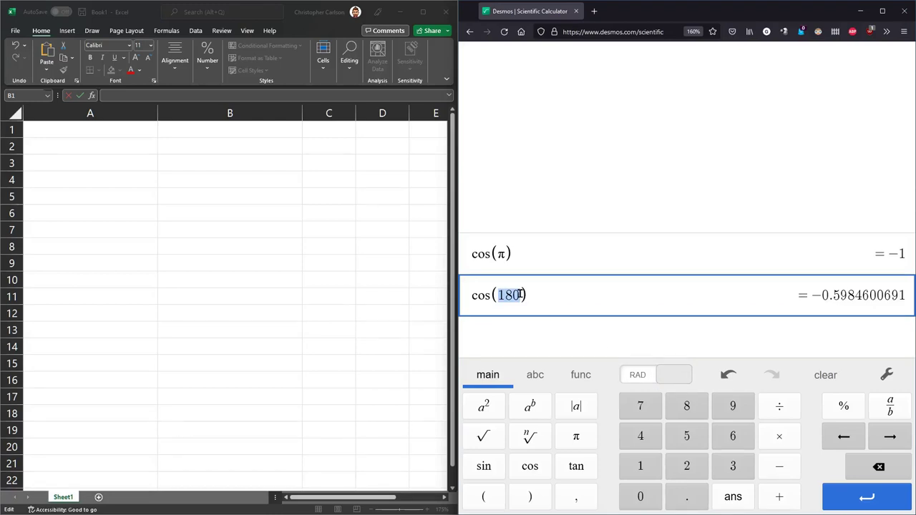
left_click(540, 338)
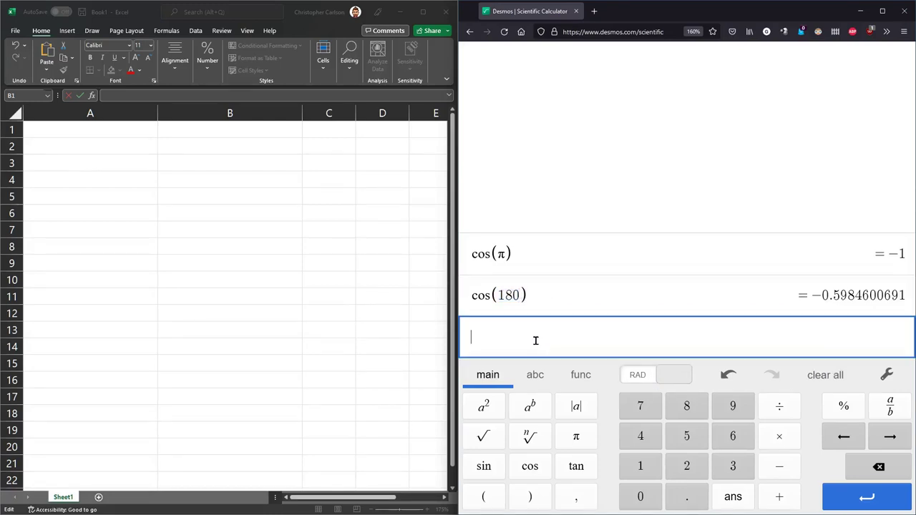
Step: Enter sin(π/2) and highlight its result of 1
type("sin(")
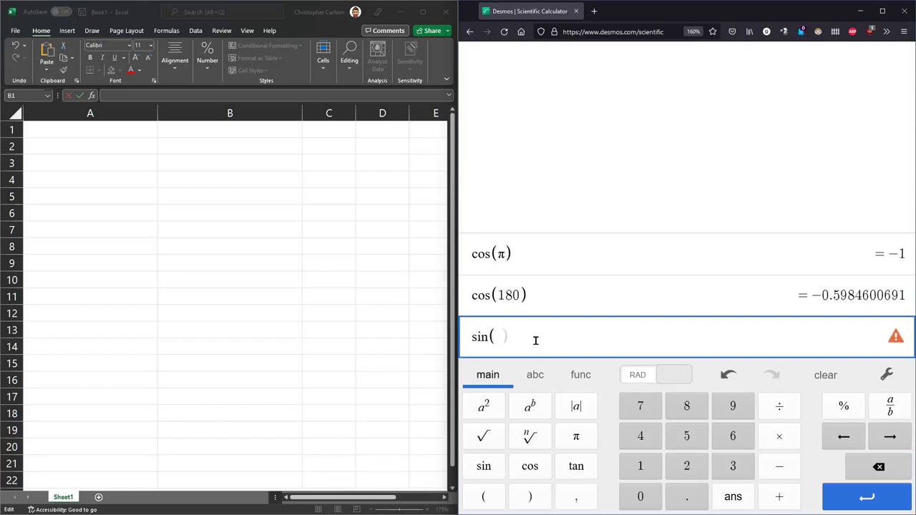
type("pi/2")
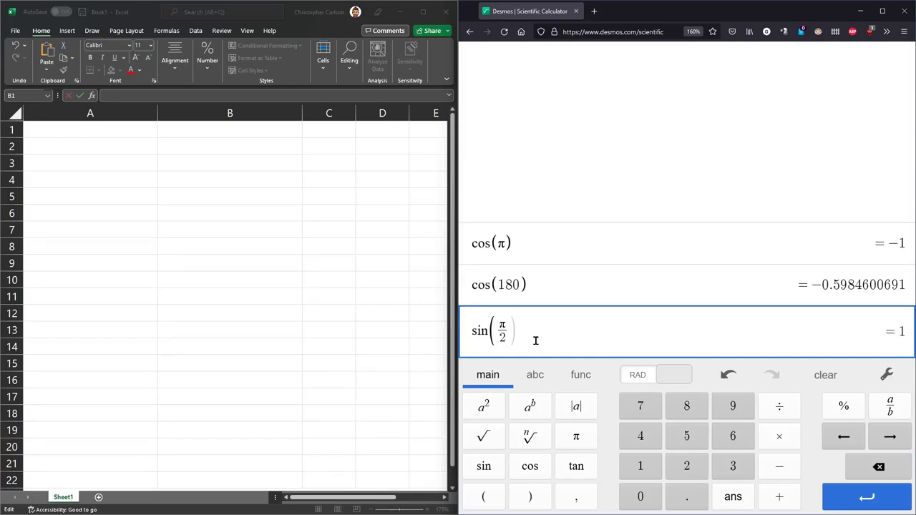
key("Return")
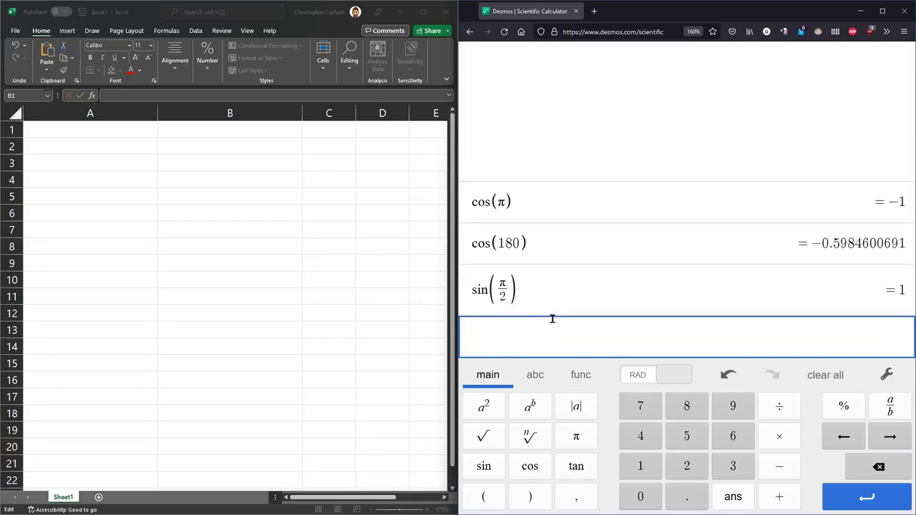
left_click(900, 289)
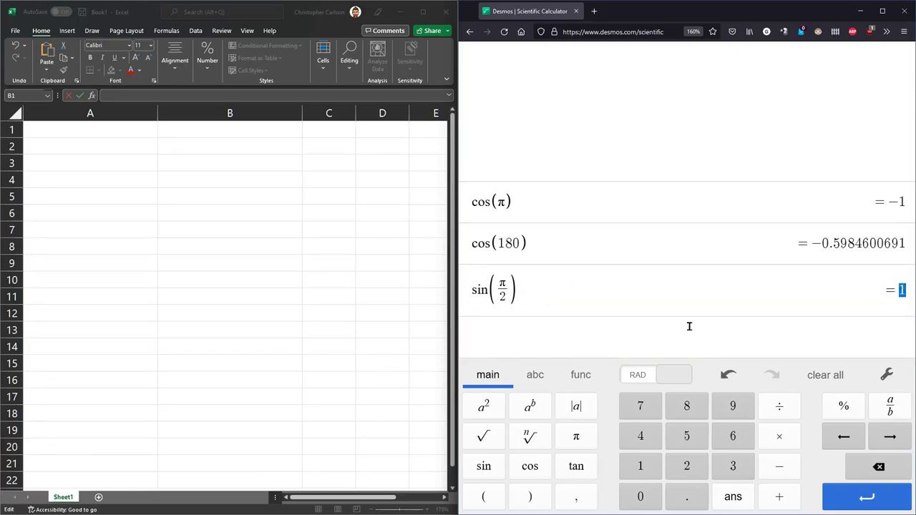
left_click(654, 331)
Step: Enter sin(90), giving 0.8939966636, toggling to degrees and back to radians
type("sin(90)")
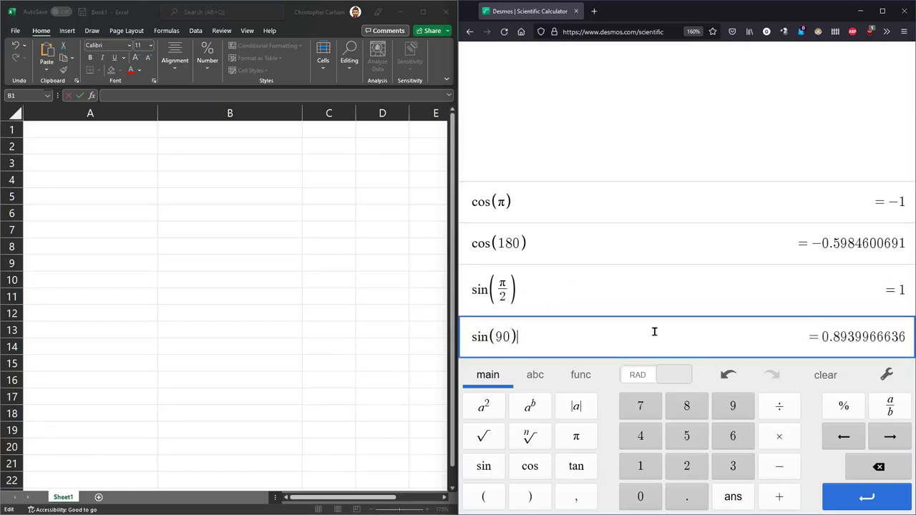
key("Return")
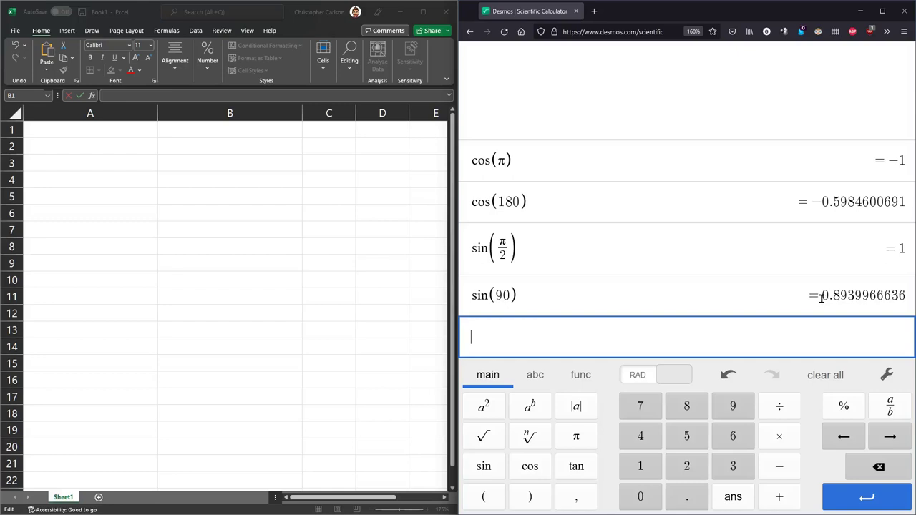
left_click_drag(823, 297, 906, 300)
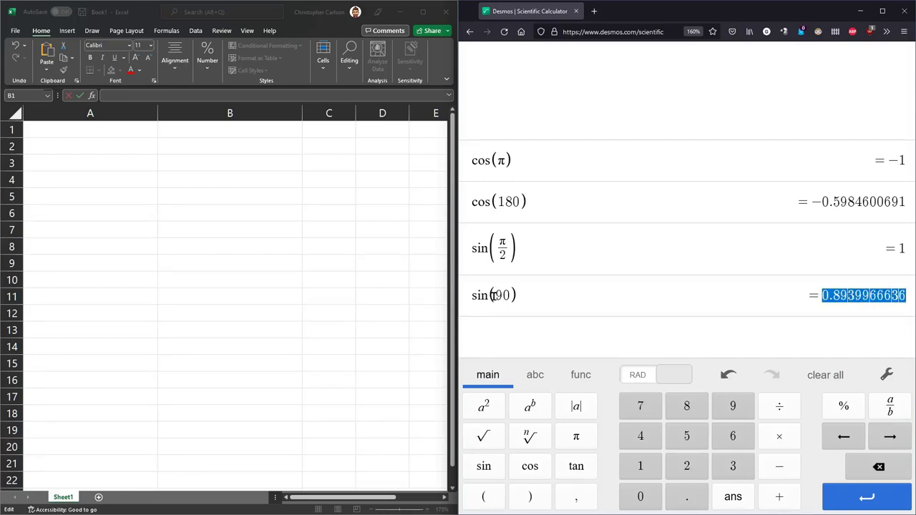
left_click_drag(496, 295, 508, 294)
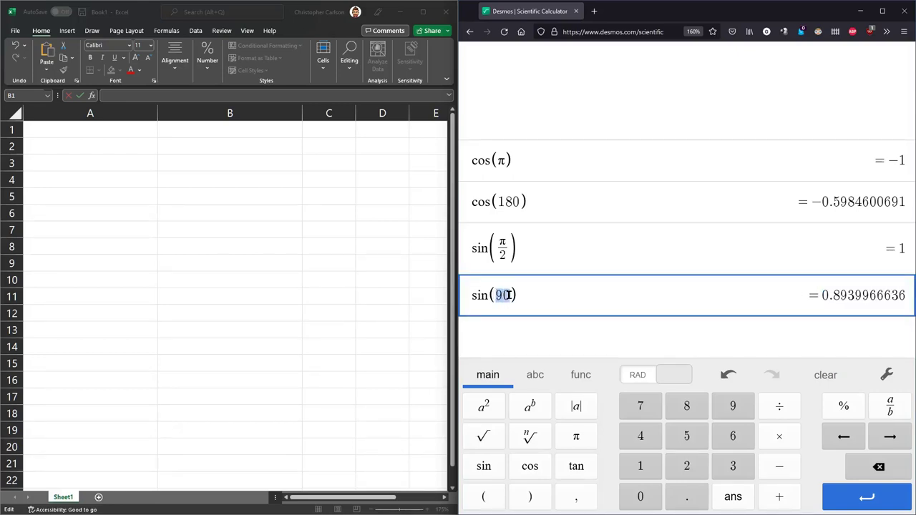
left_click(643, 380)
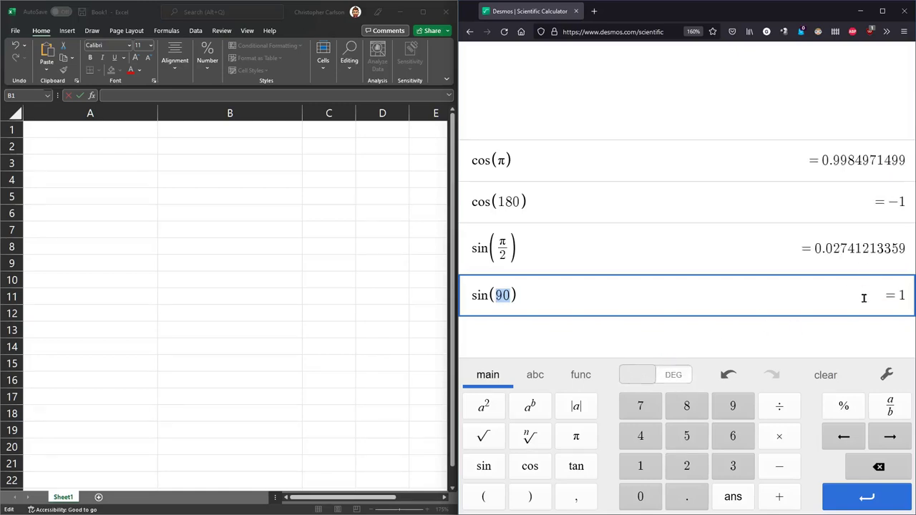
left_click_drag(465, 298, 910, 299)
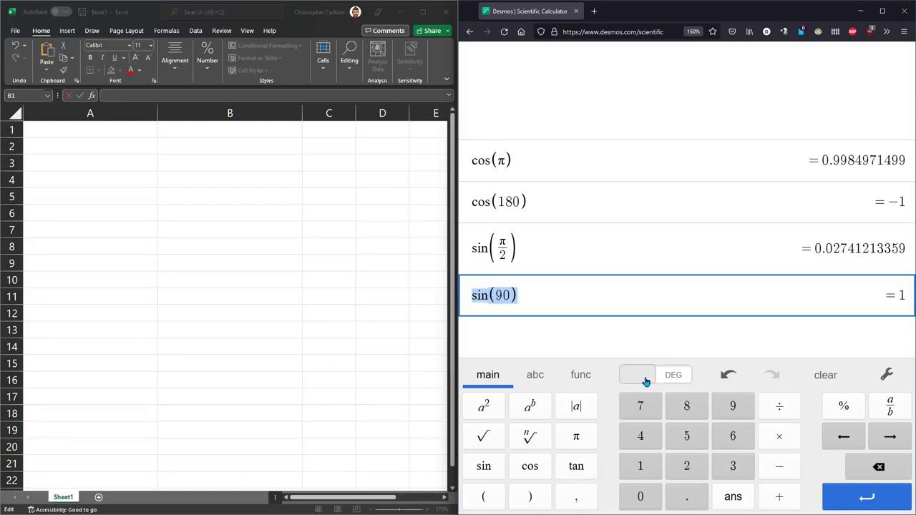
left_click(683, 382)
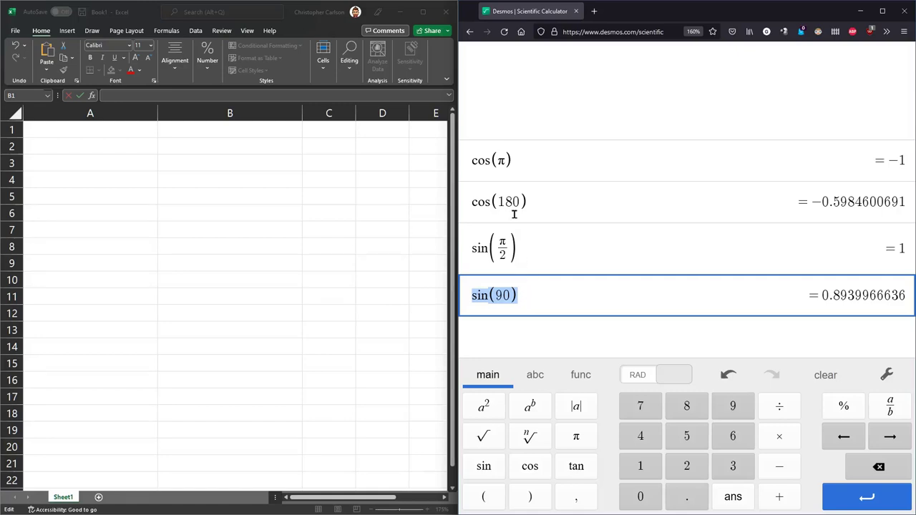
Step: Highlight the cos(π) and sin(π/2) rows with result 1, then select Excel cell B1
left_click(533, 162)
left_click_drag(534, 162, 469, 160)
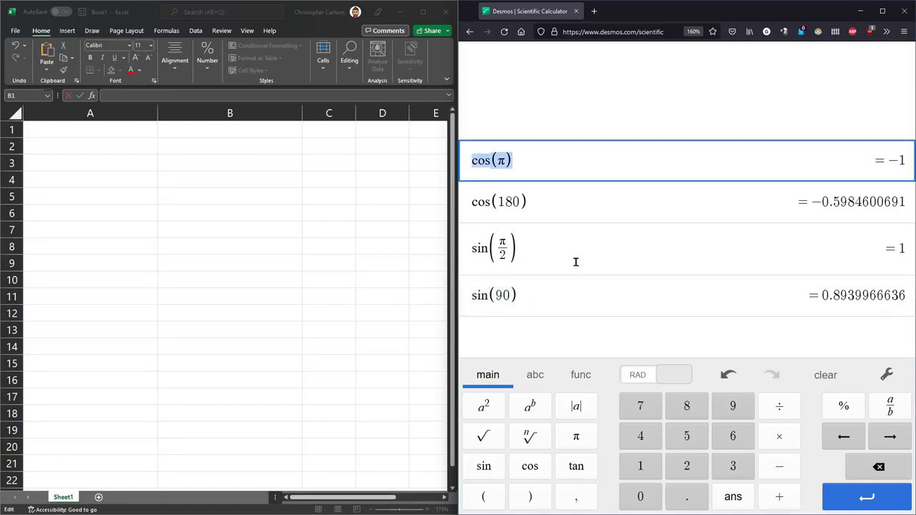
left_click_drag(575, 262, 458, 257)
left_click_drag(889, 252, 907, 253)
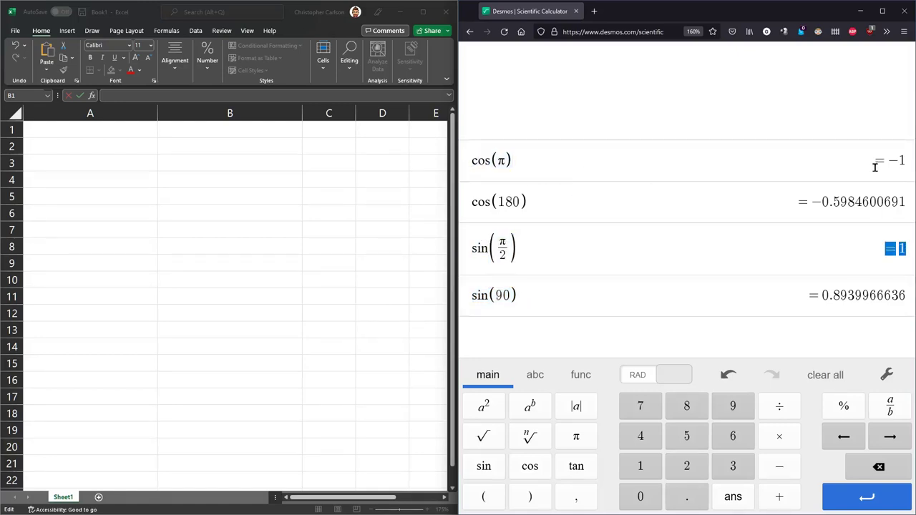
left_click(197, 137)
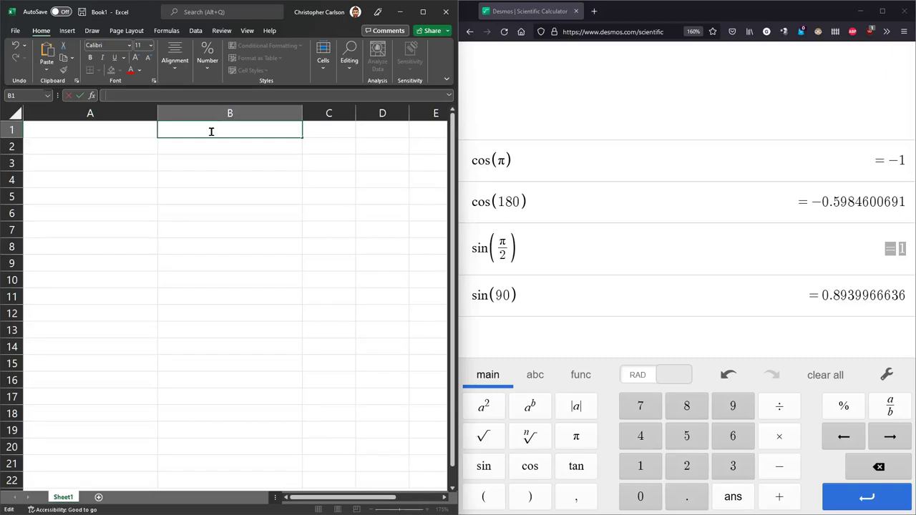
Step: Start =cos( in B1 and evaluate pi in Desmos to get 3.141592654
type("=")
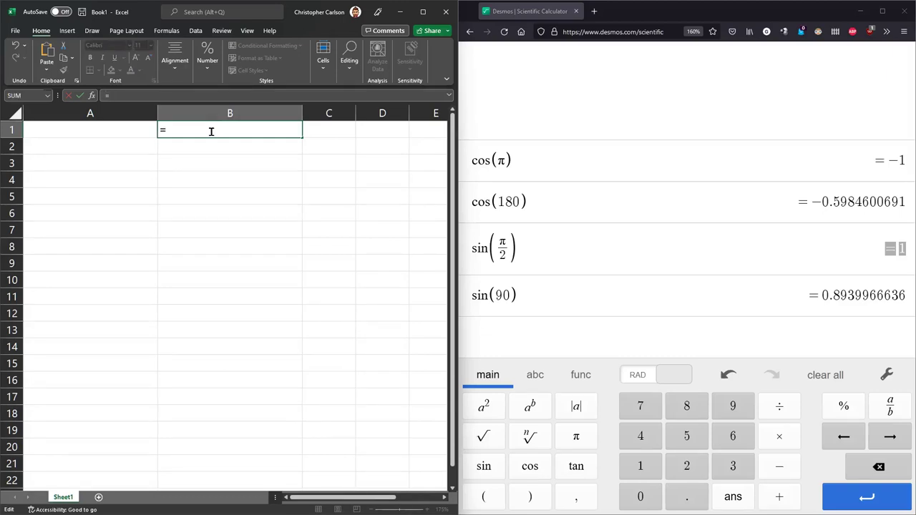
type("cos(")
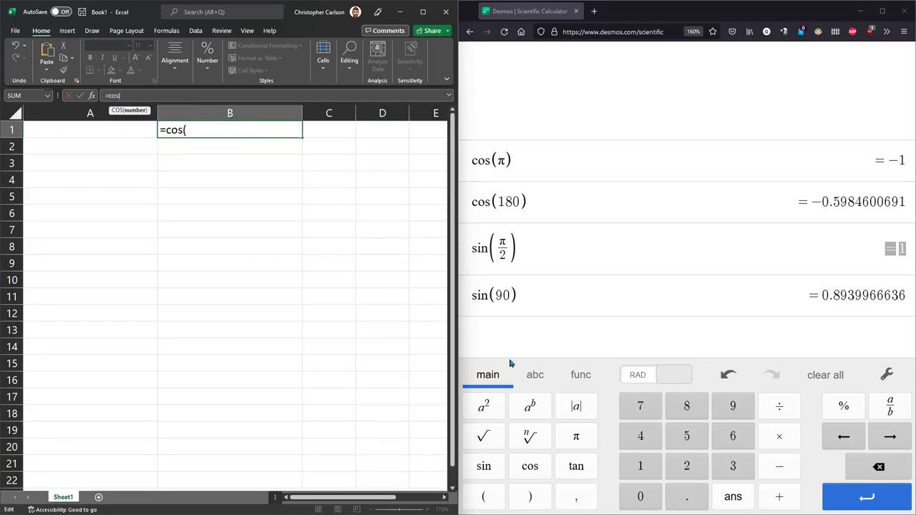
left_click(521, 337)
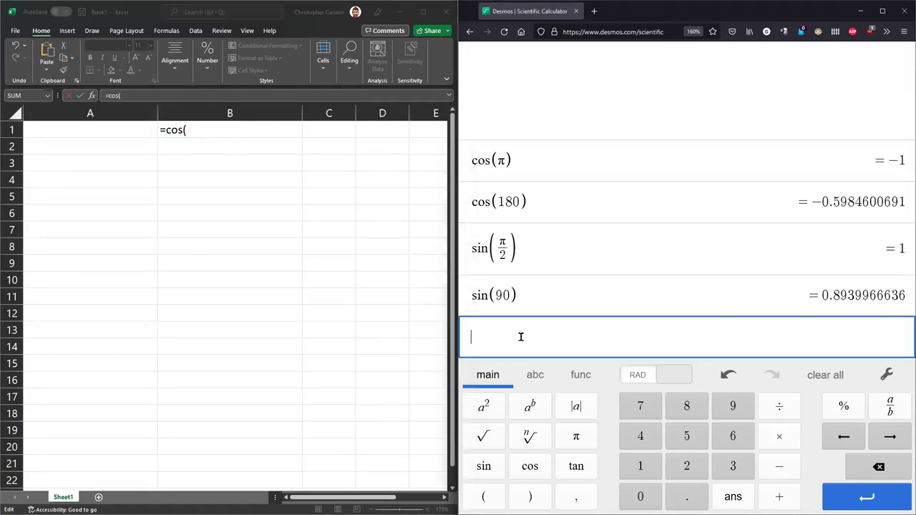
type("pi")
key("Return")
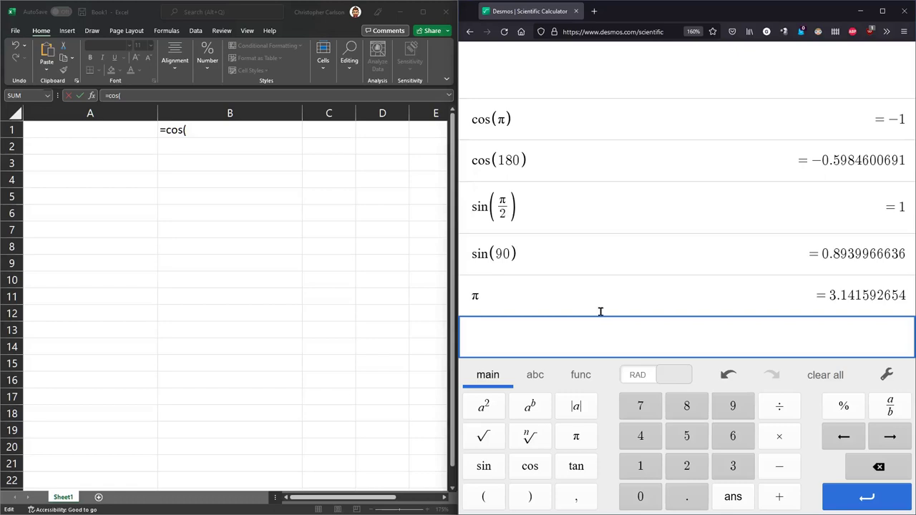
left_click_drag(828, 296, 909, 298)
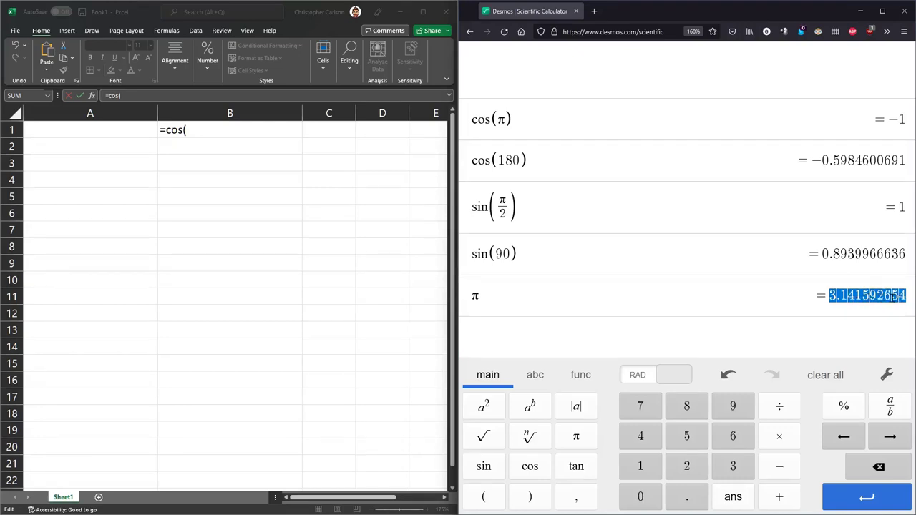
left_click_drag(828, 295, 907, 294)
key("ctrl+c")
Step: Complete B1 as =cos(3.141592654) by pasting the π value, returning -1
left_click(198, 128)
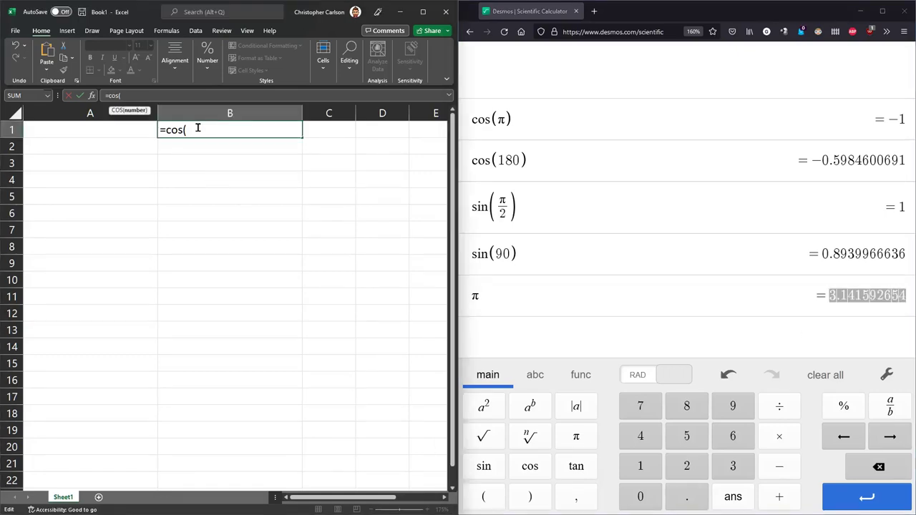
key("ctrl+v")
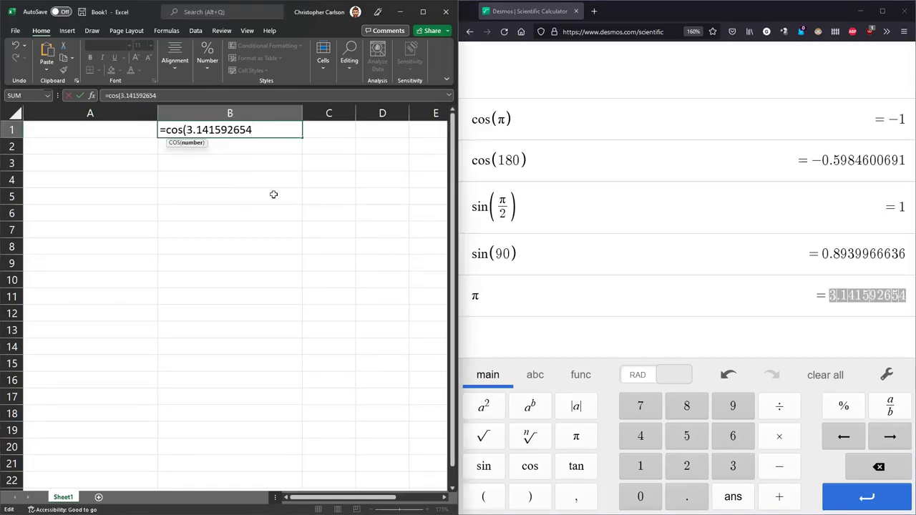
type(")")
key("Return")
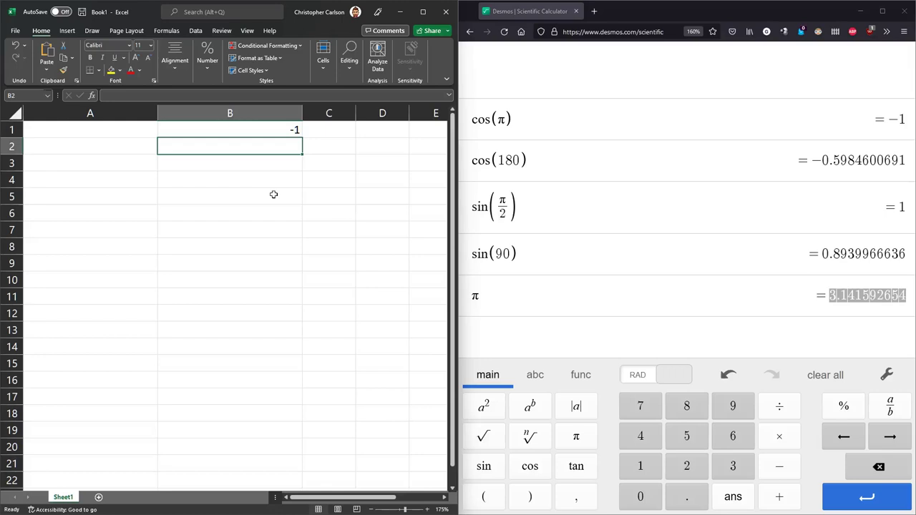
Step: Enter =sin(3.141592654) in cell B2 using the pasted π value, returning -4.10207E-10
key("Up")
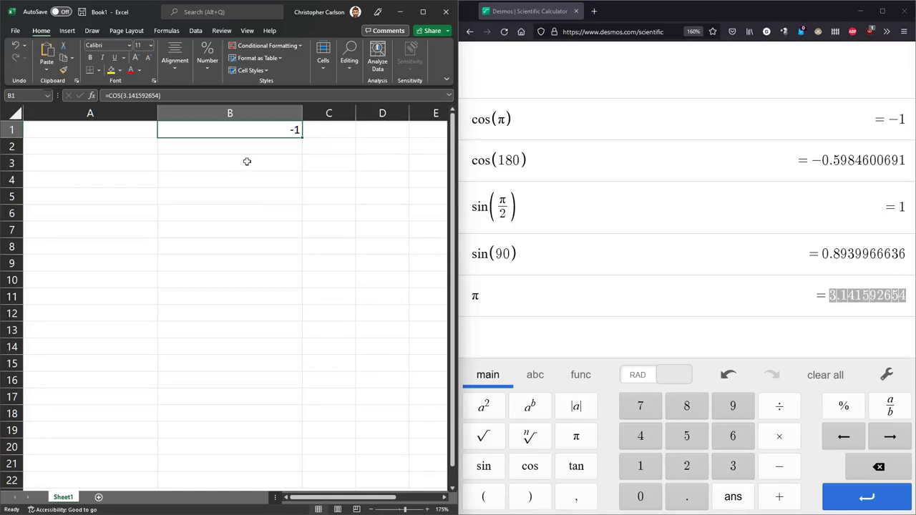
left_click(265, 146)
type("=sin(")
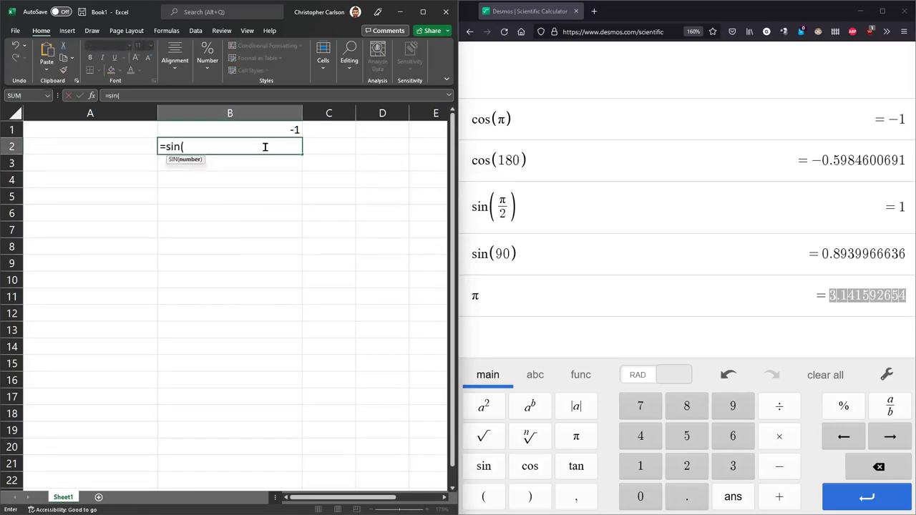
key("ctrl+v")
type(")")
key("Return")
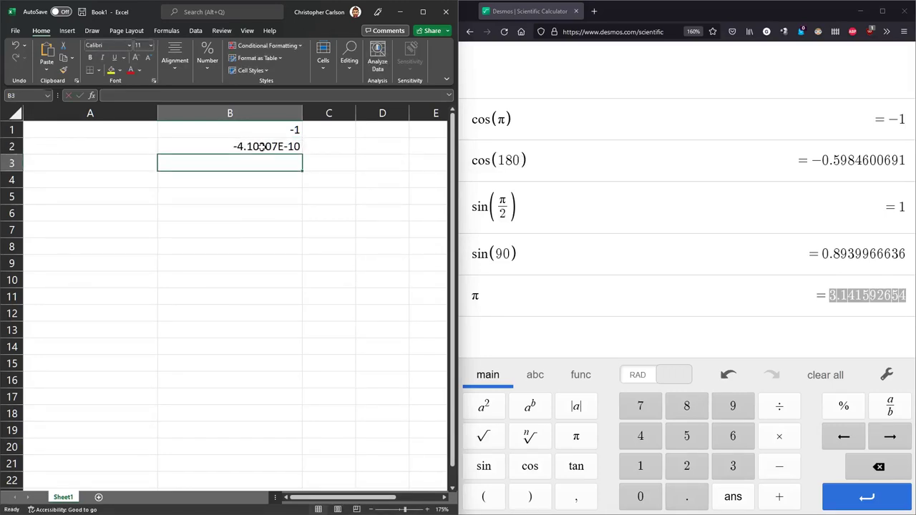
left_click(220, 145)
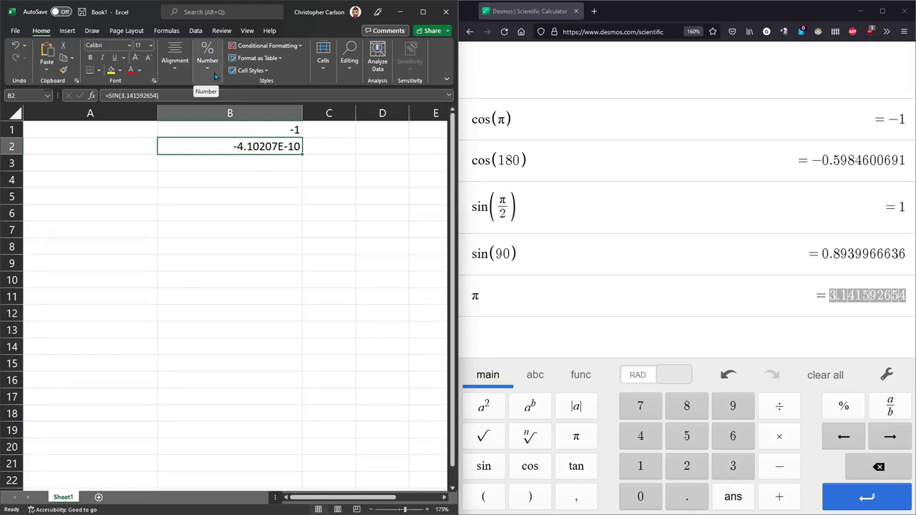
Step: Apply the Number format to all of column B
left_click(229, 113)
left_click(206, 63)
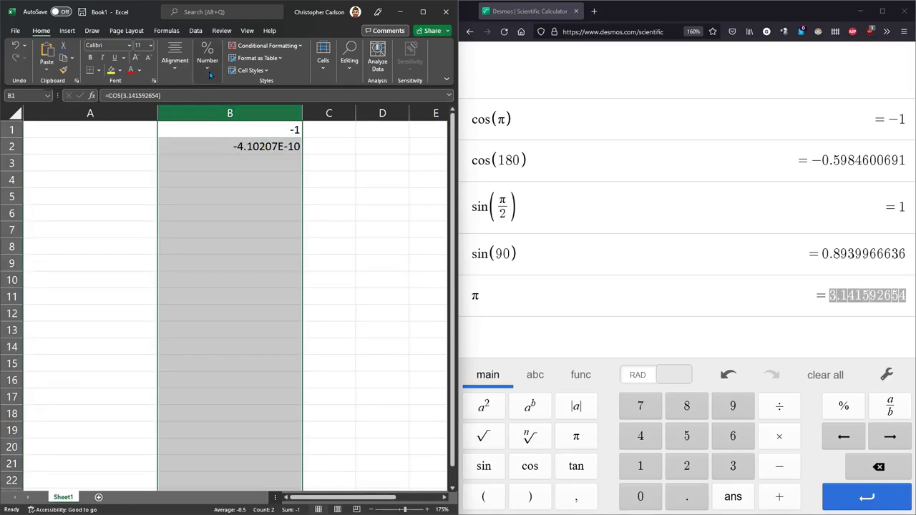
left_click(261, 94)
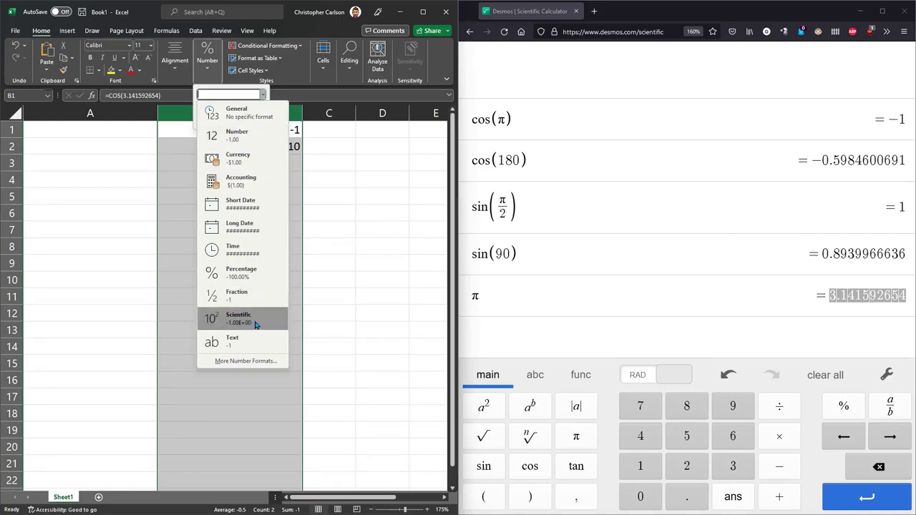
left_click(395, 230)
left_click(264, 145)
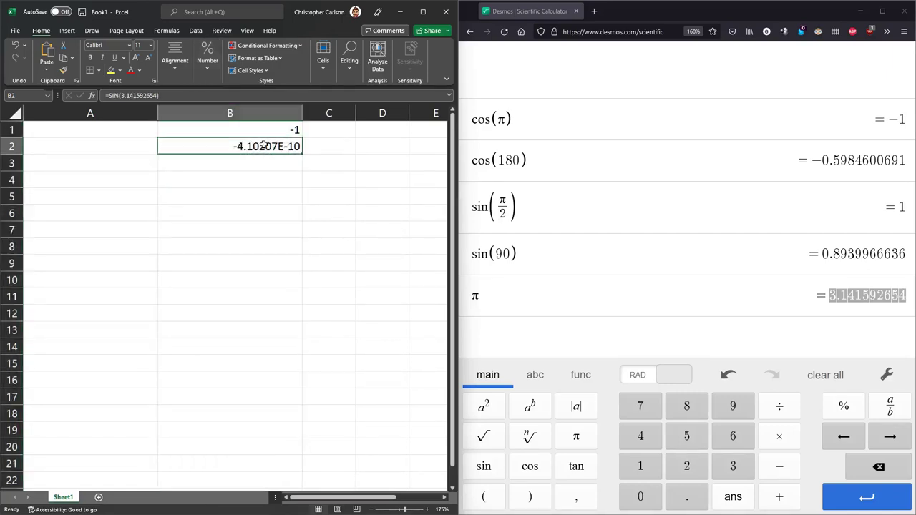
left_click(262, 111)
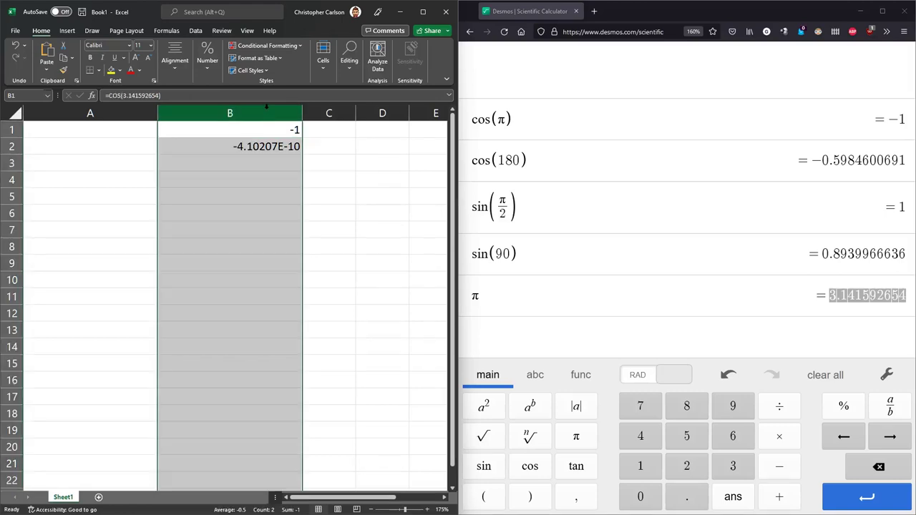
left_click(209, 64)
left_click(261, 94)
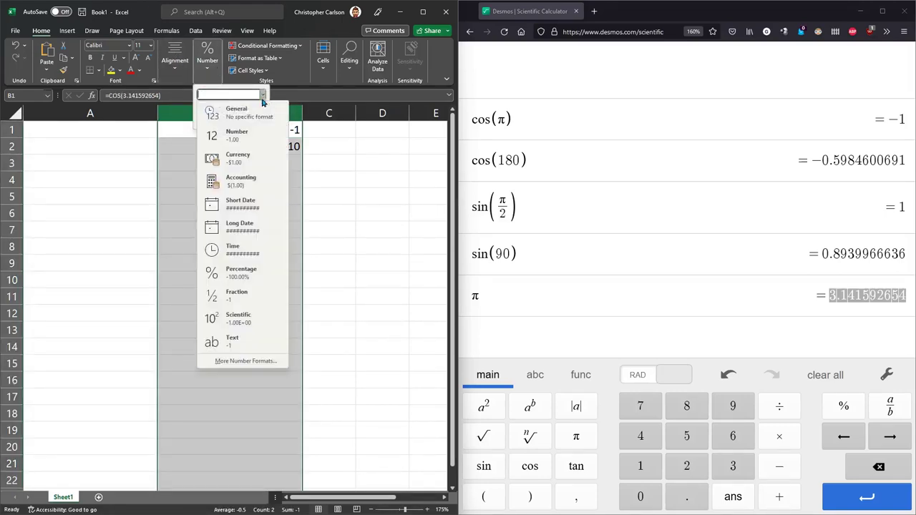
left_click(248, 141)
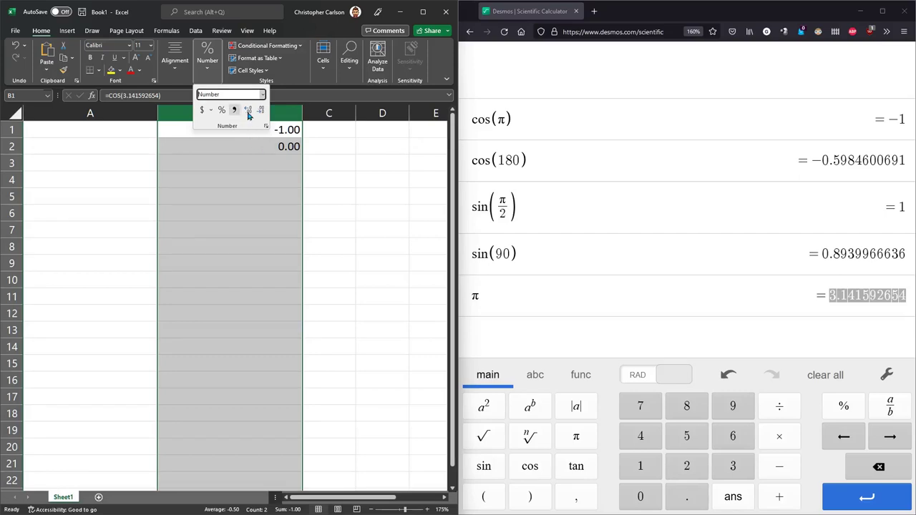
Step: Increase column B to 19 decimal places, showing -1.0000000000000000000 and -0.0000000004102068570
left_click(248, 111)
triple_click(248, 110)
double_click(247, 110)
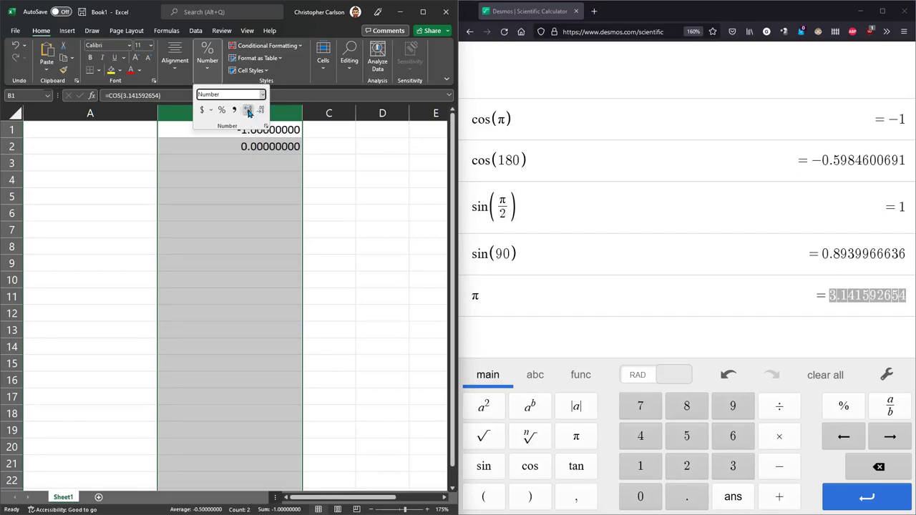
triple_click(248, 110)
double_click(248, 110)
double_click(247, 110)
triple_click(248, 110)
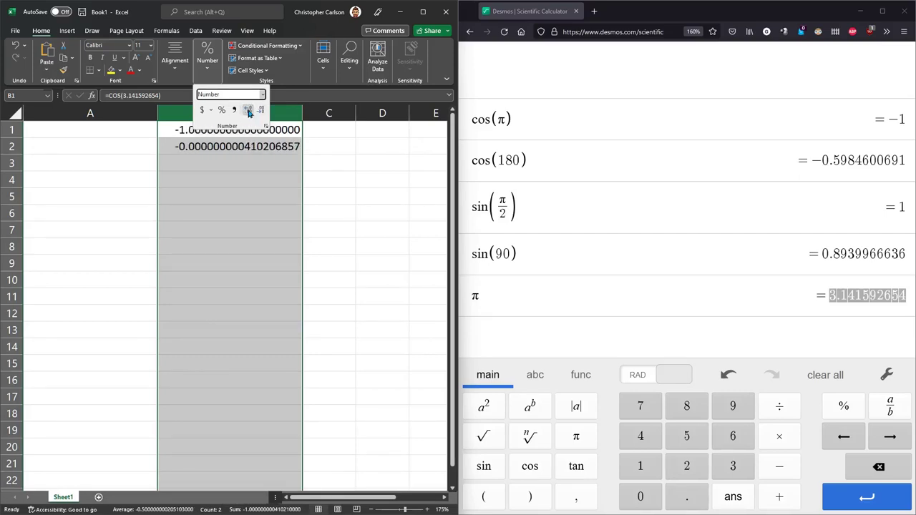
left_click(247, 110)
left_click(247, 146)
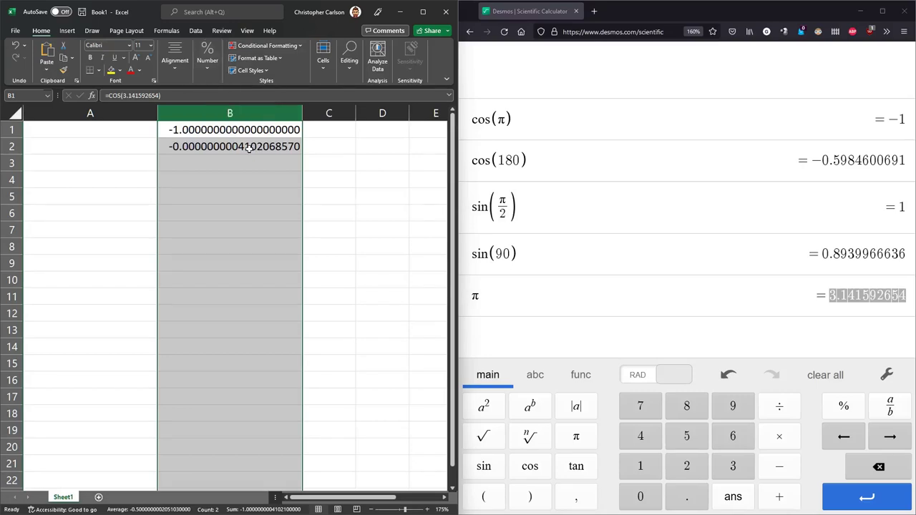
left_click(248, 146)
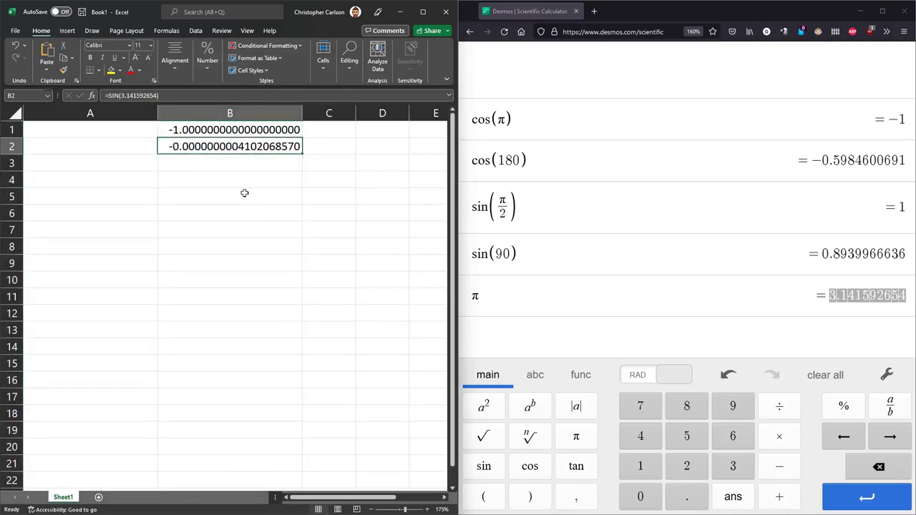